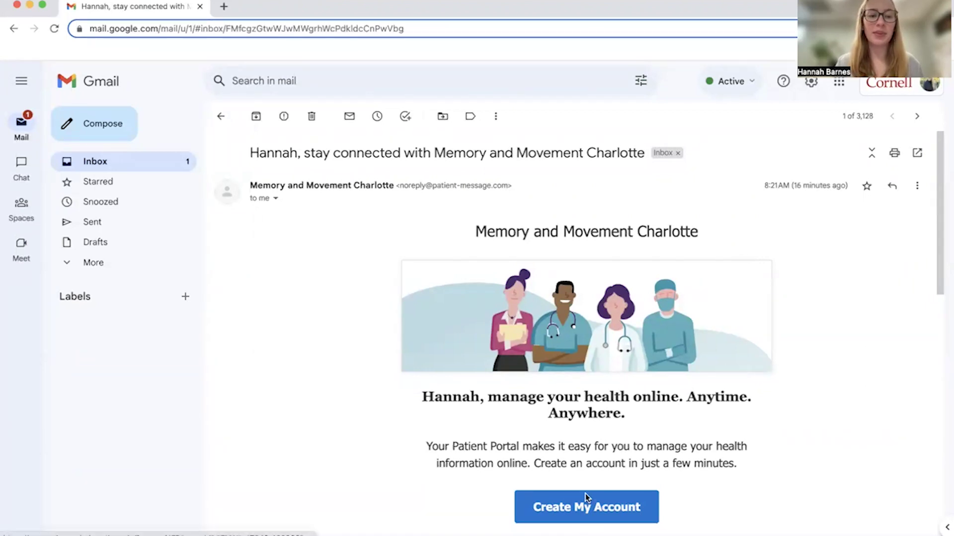
Step: Scroll the Memory and Movement Charlotte invitation email down to the Create My Account button
scroll(585, 494, "down", 1)
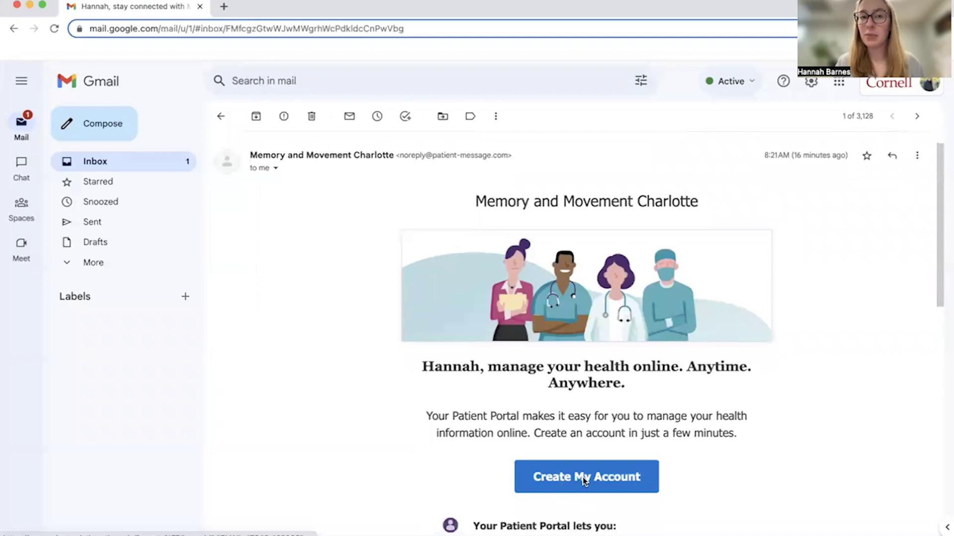
Step: Start creating the portal account and enter a new password, then retype it to confirm
left_click(584, 481)
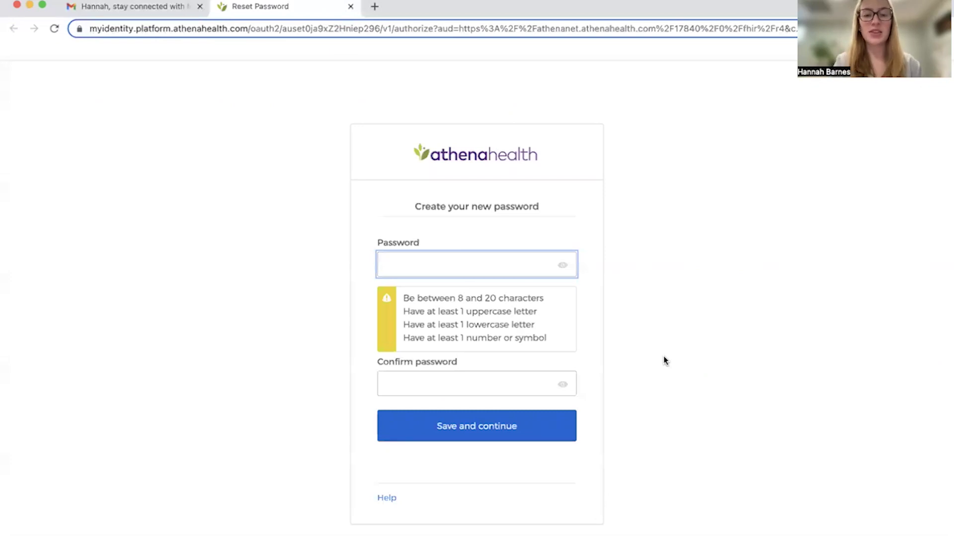
type("•••••")
key("BackSpace")
key("BackSpace")
key("BackSpace")
key("BackSpace")
key("BackSpace")
type("••••••")
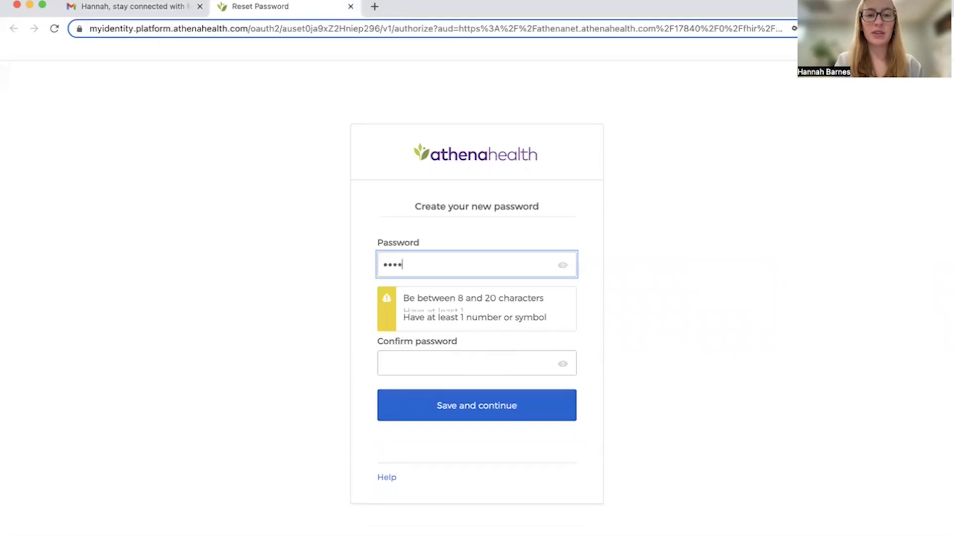
type("•••")
key("Tab")
type("••")
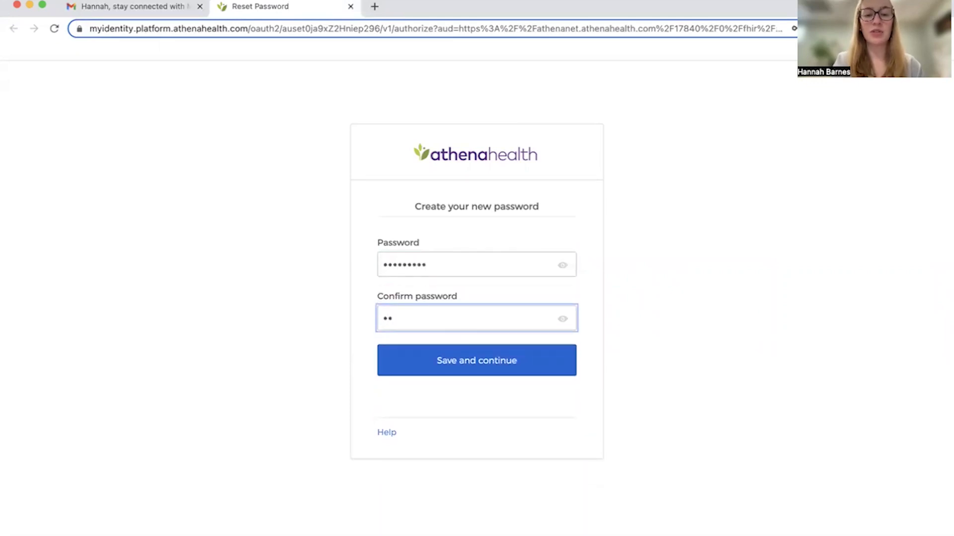
type("•••••")
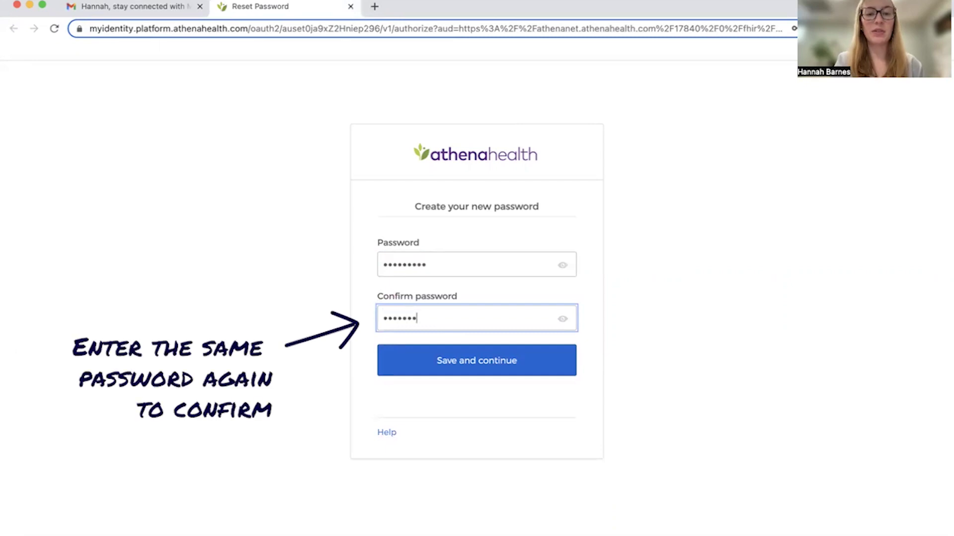
type("••")
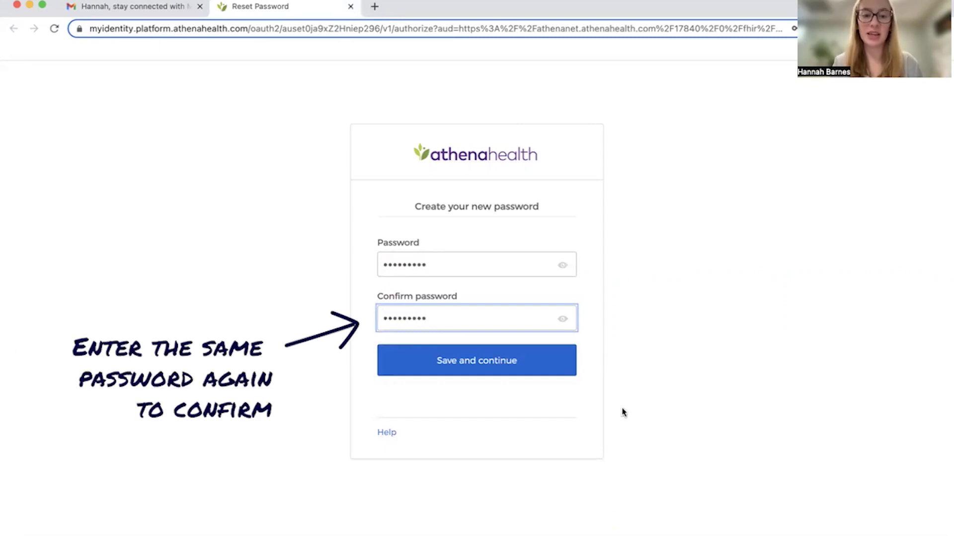
Step: Save the password and accept the Security update to view the security option choices
left_click(503, 368)
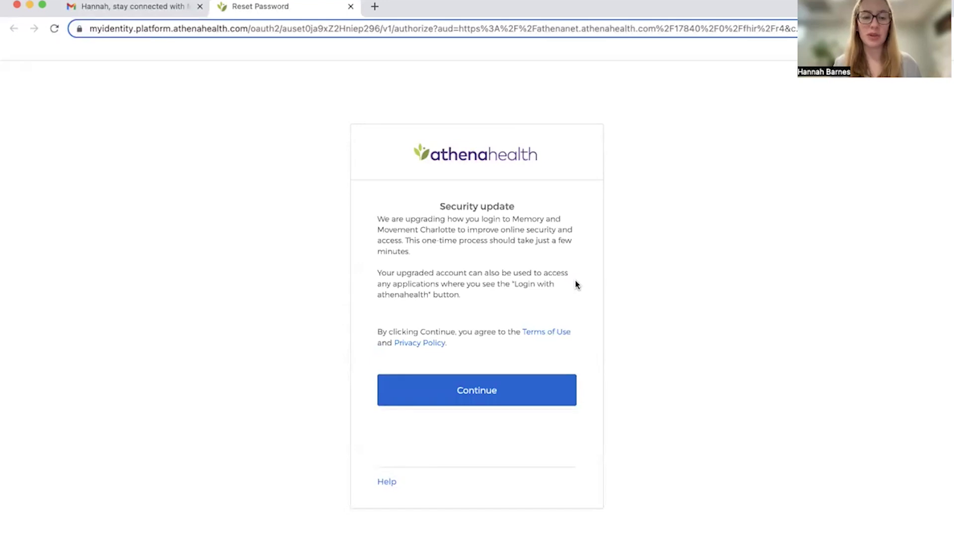
left_click(467, 396)
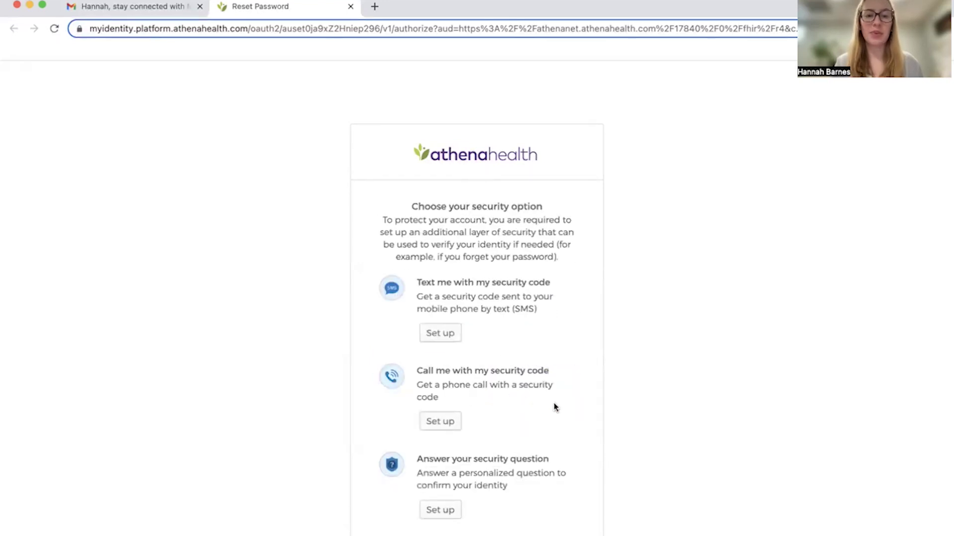
scroll(554, 406, "down", 2)
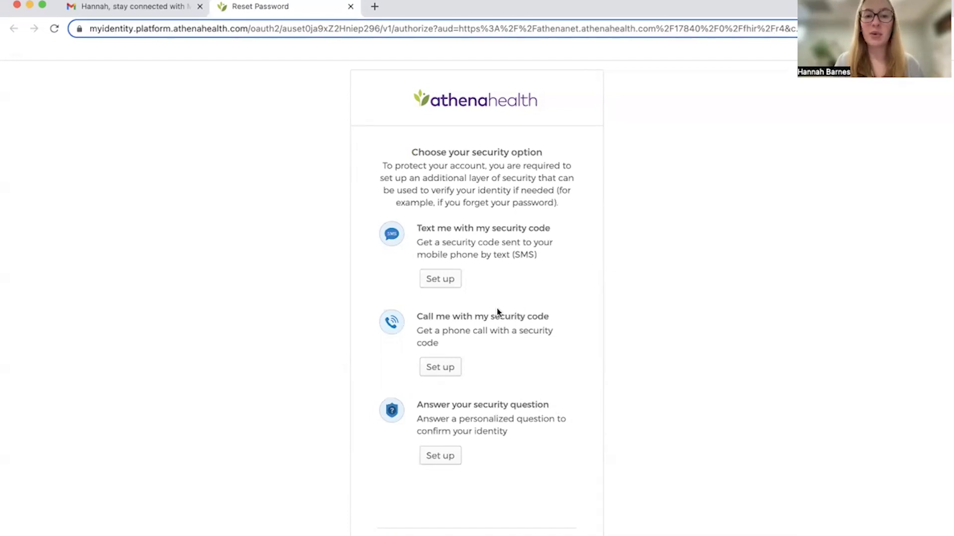
Step: Choose text-message verification, enter the mobile number, send the code and type the received security code
left_click(446, 282)
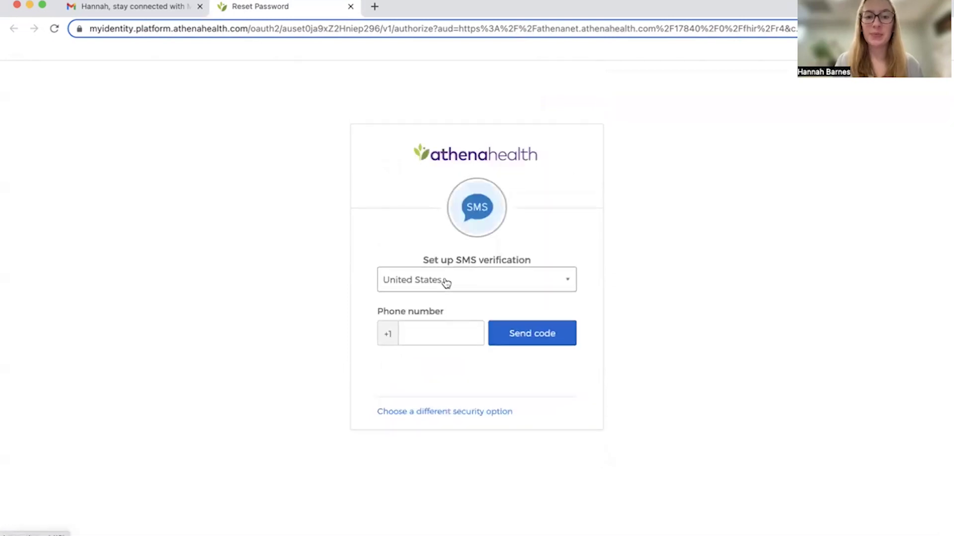
left_click(426, 332)
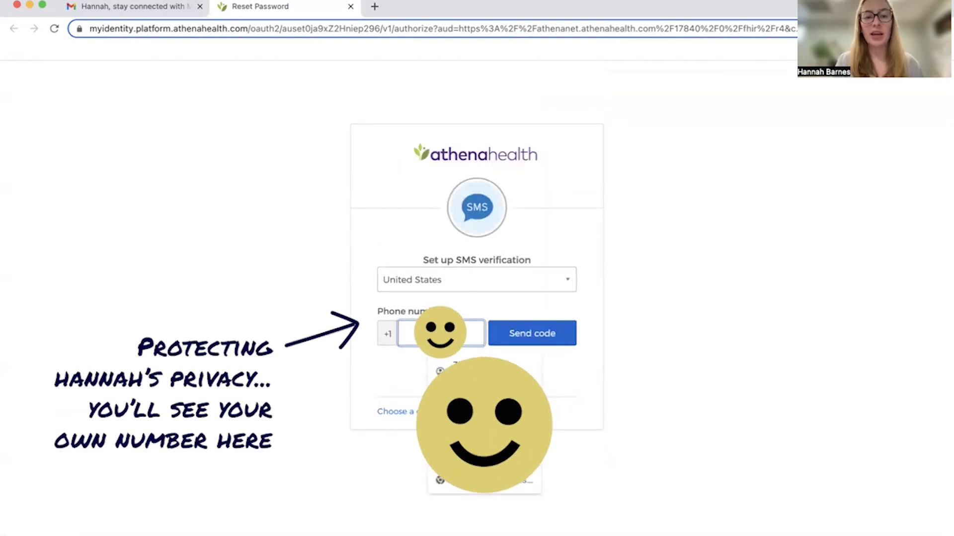
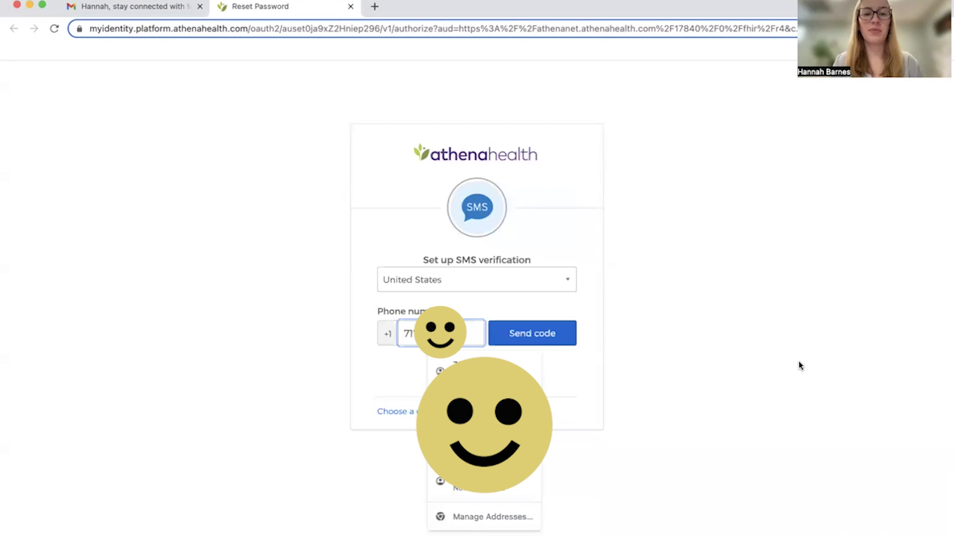
left_click(559, 334)
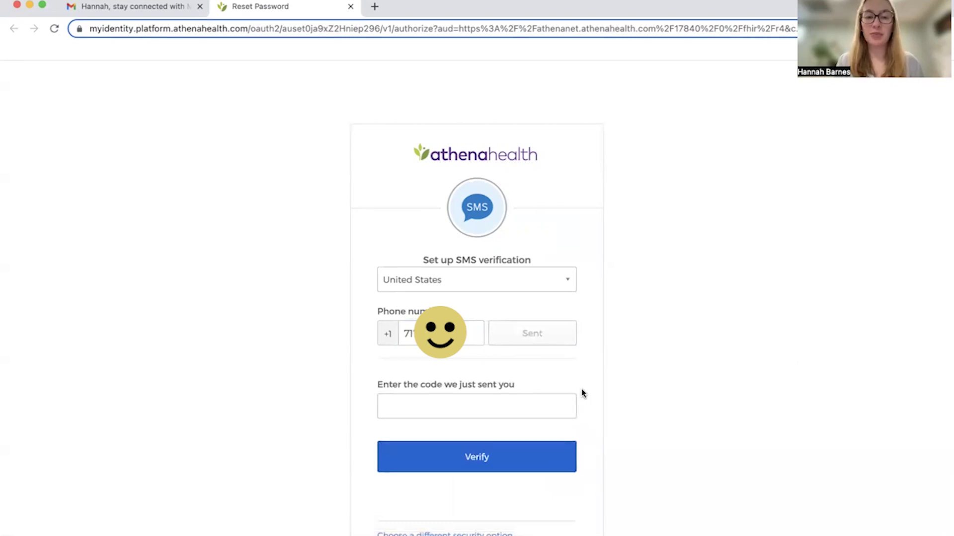
left_click(469, 411)
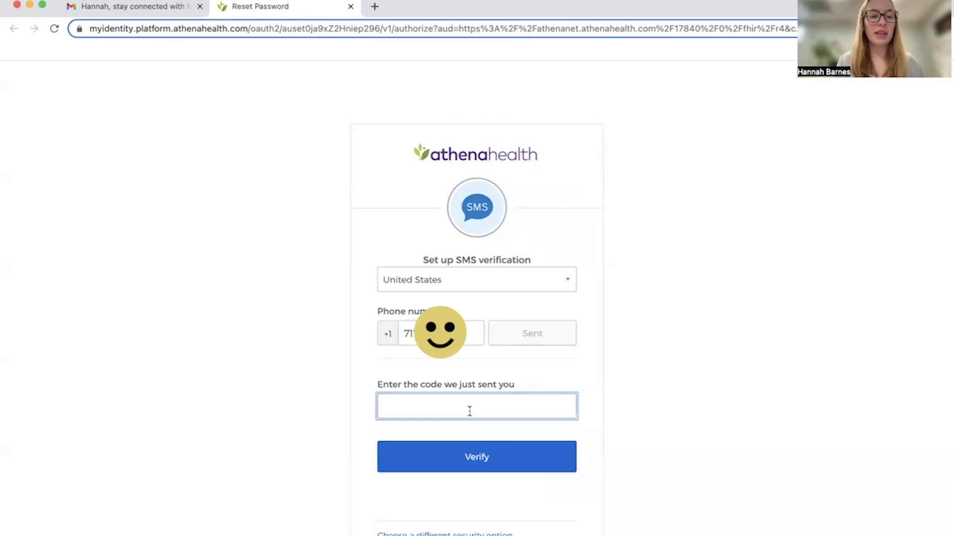
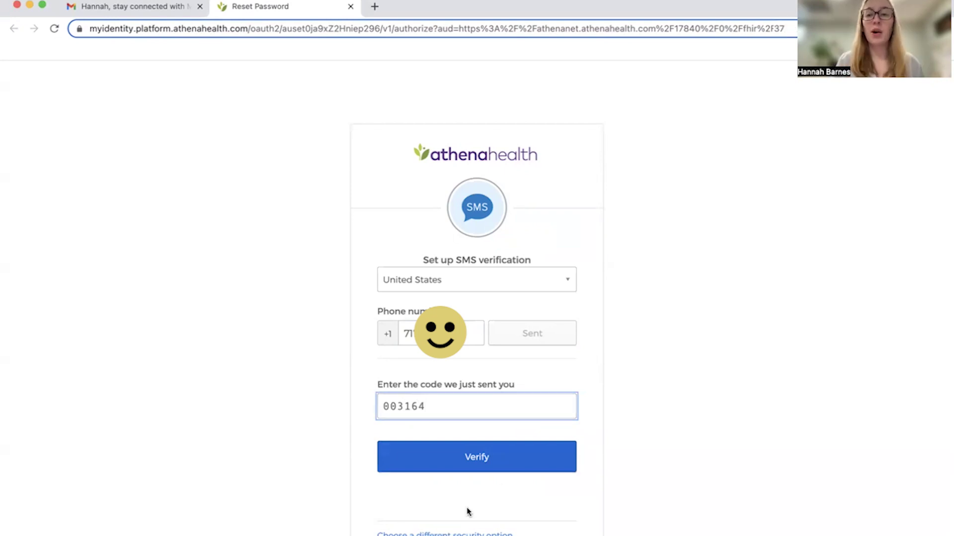
Step: Verify the code, read through and accept the Terms and Conditions to enter the portal
left_click(479, 469)
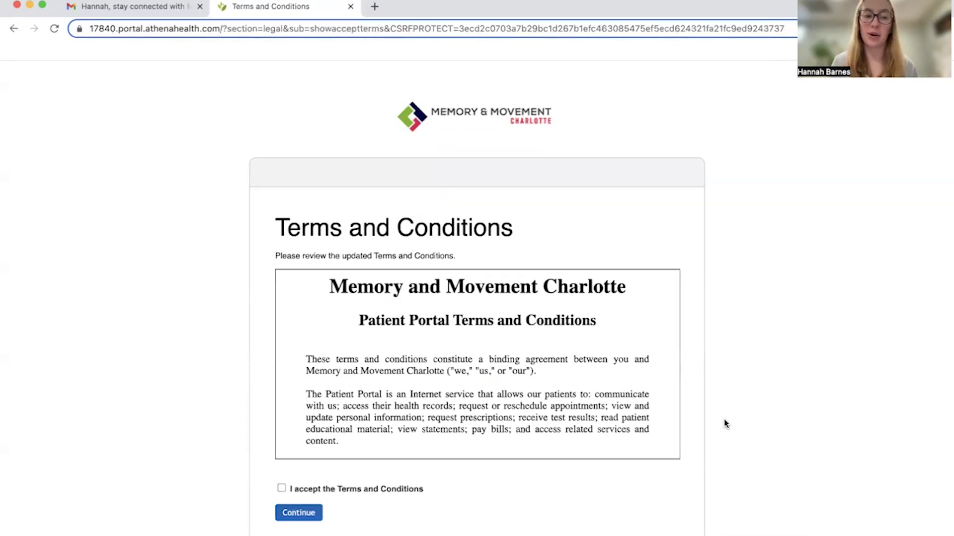
scroll(725, 424, "down", 1)
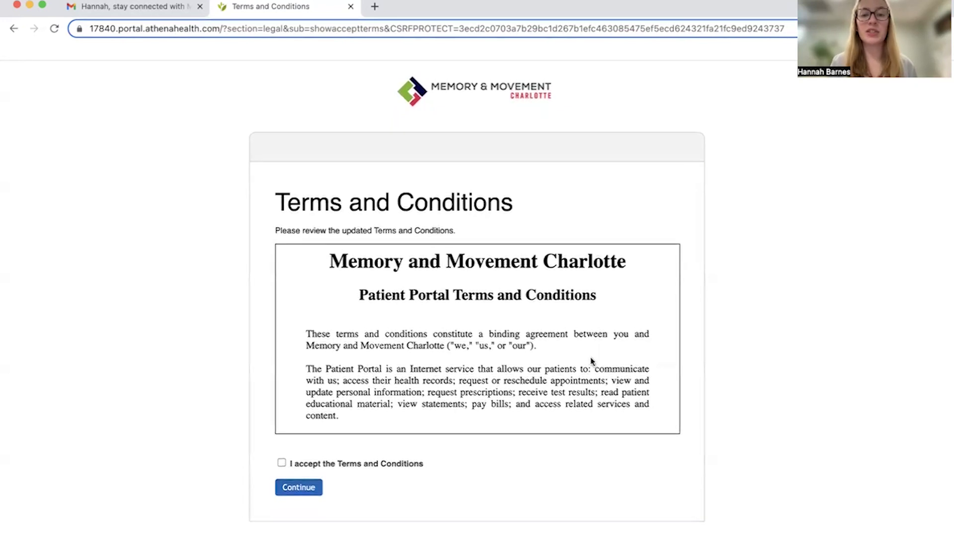
scroll(591, 359, "down", 2)
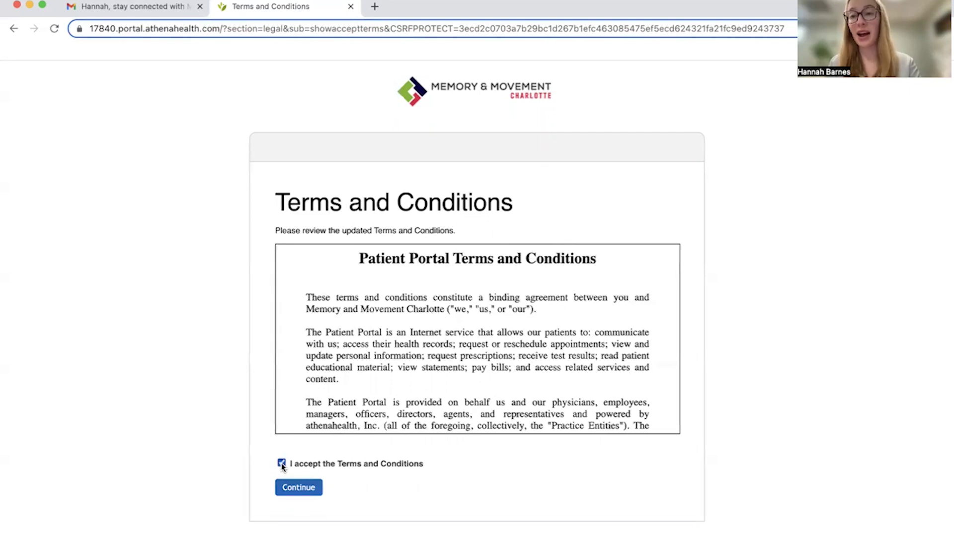
left_click(312, 489)
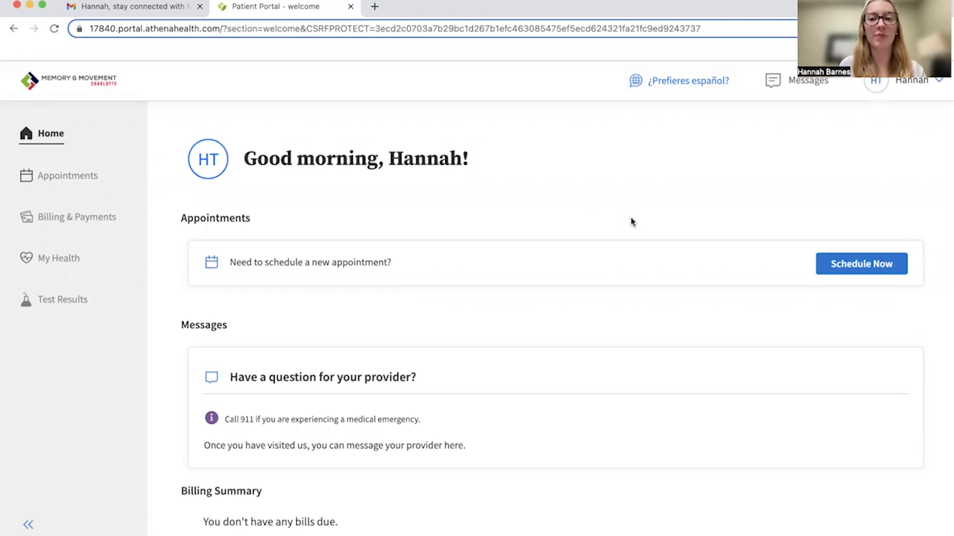
Step: Go to the Appointments section from the left sidebar
left_click(65, 177)
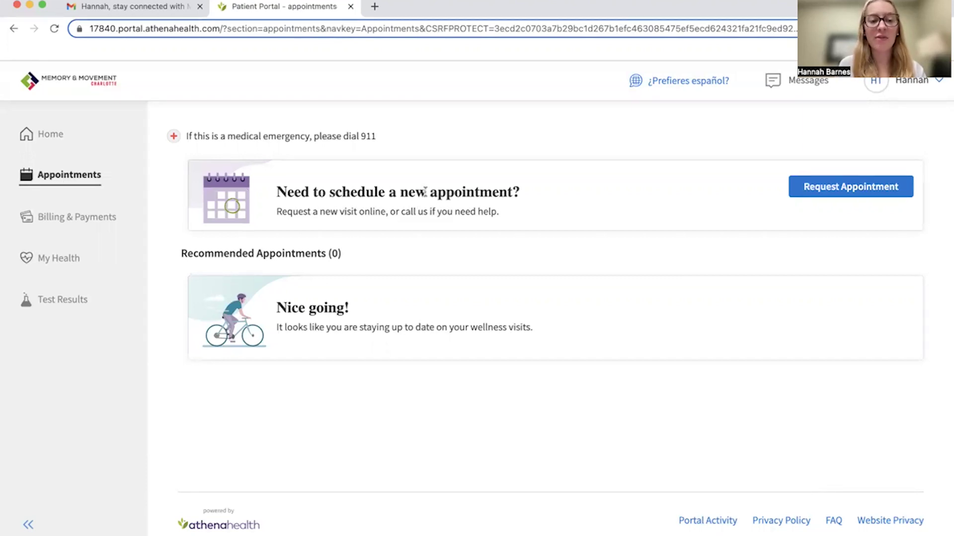
Step: Start a new appointment request and address it to a different neurology provider
left_click(850, 187)
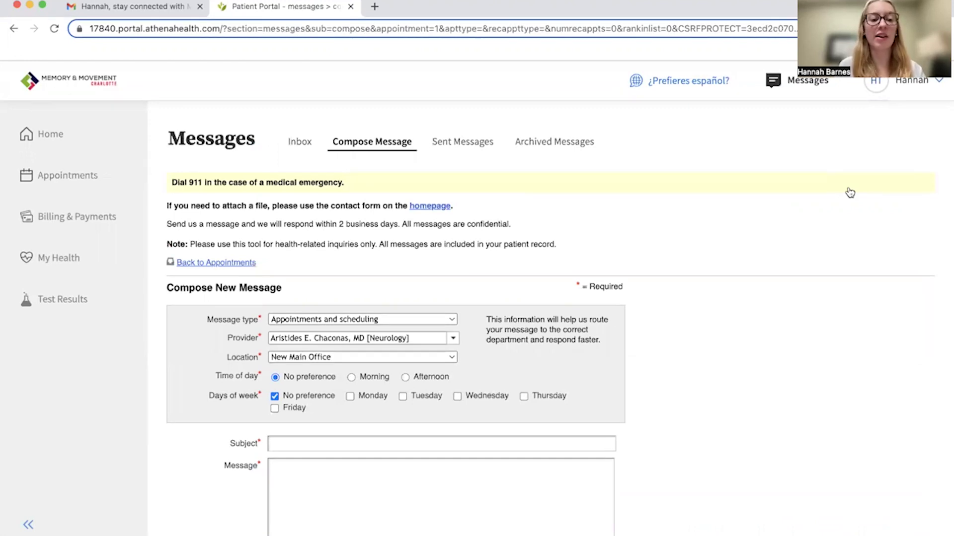
scroll(689, 354, "down", 2)
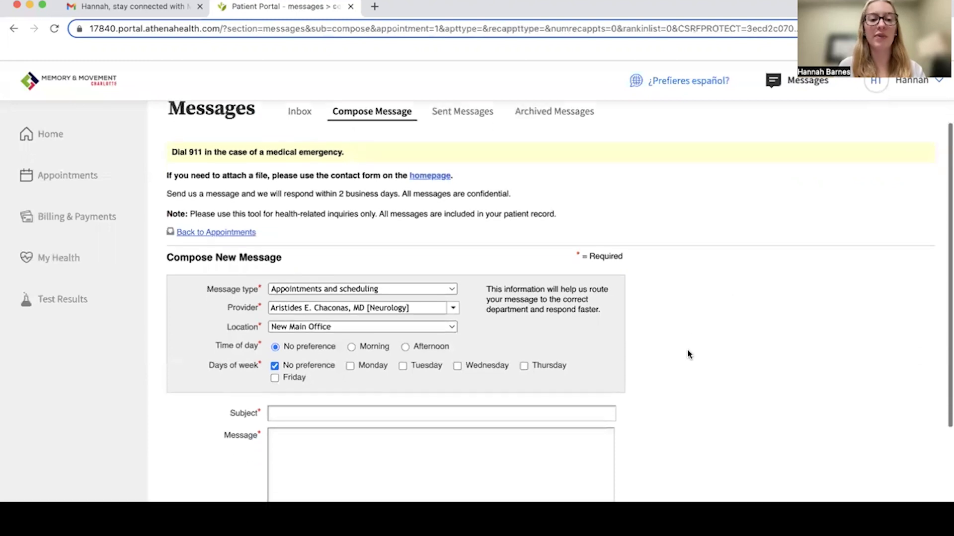
scroll(689, 353, "down", 5)
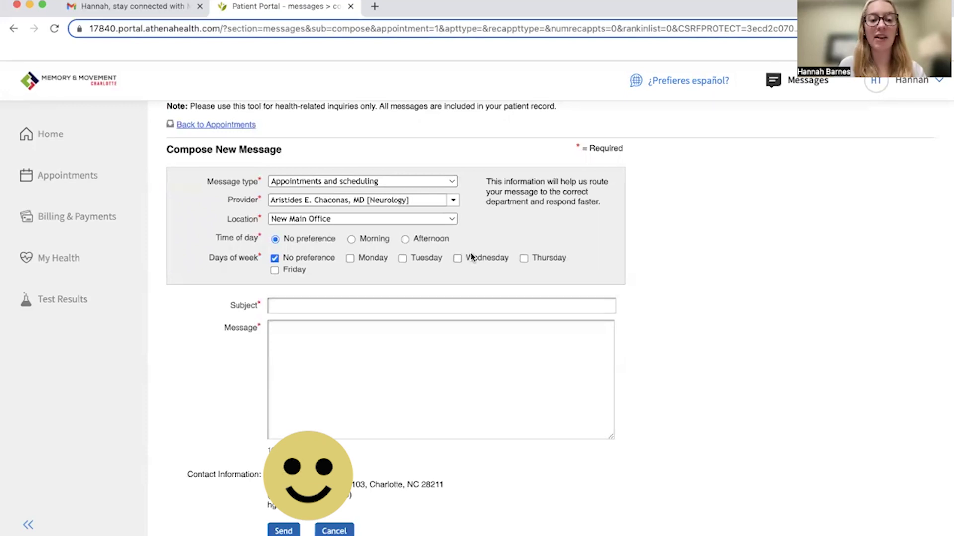
left_click(453, 200)
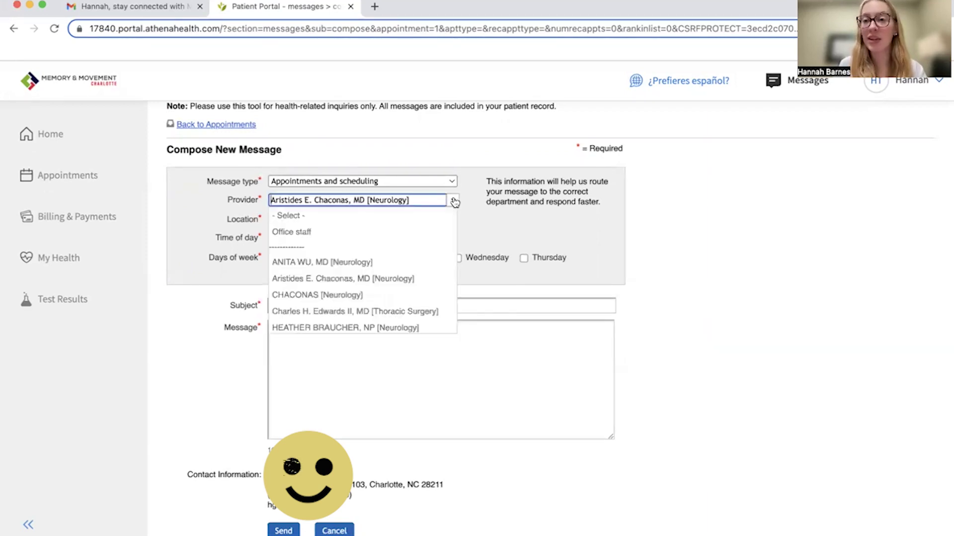
scroll(379, 295, "down", 5)
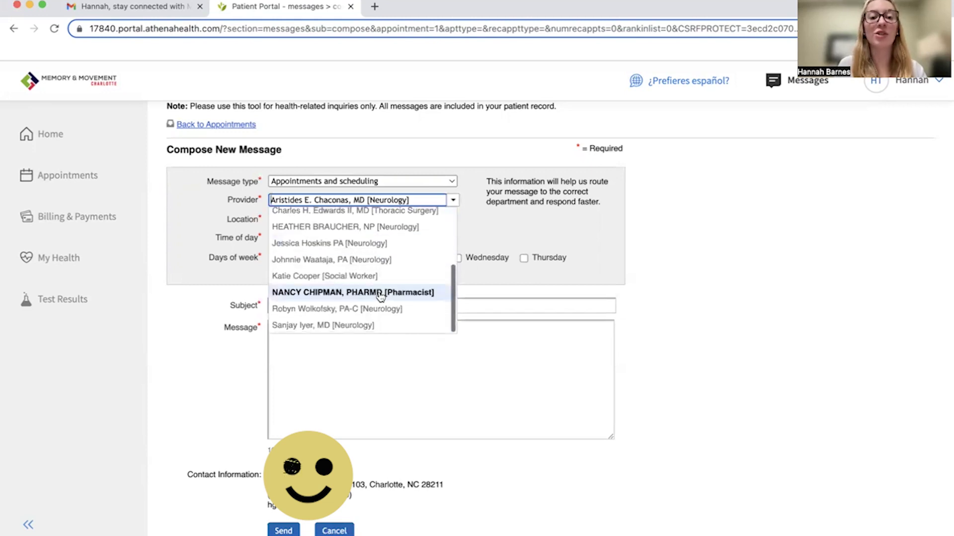
left_click(346, 327)
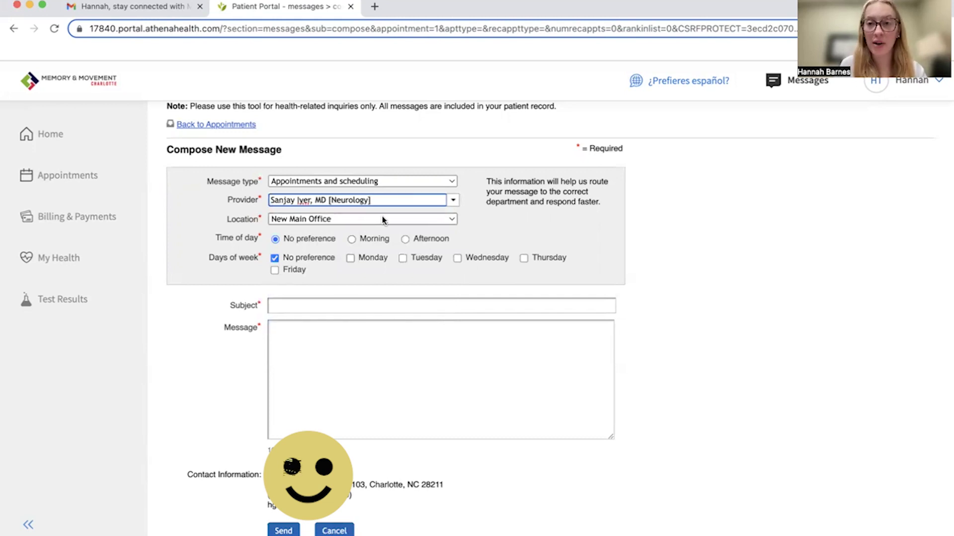
Step: Keep New Main Office as location, prefer morning times, and mark Tuesday and Thursday available
left_click(446, 219)
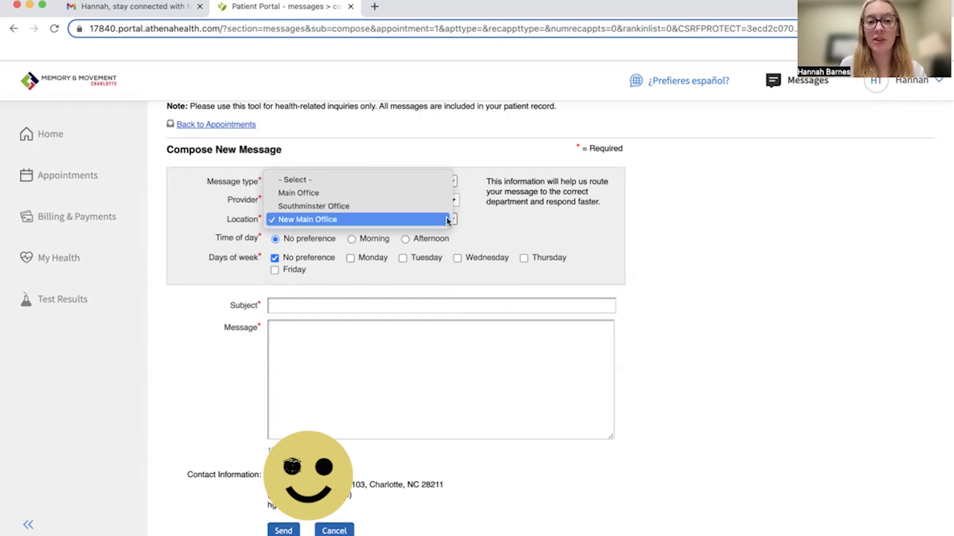
left_click(386, 220)
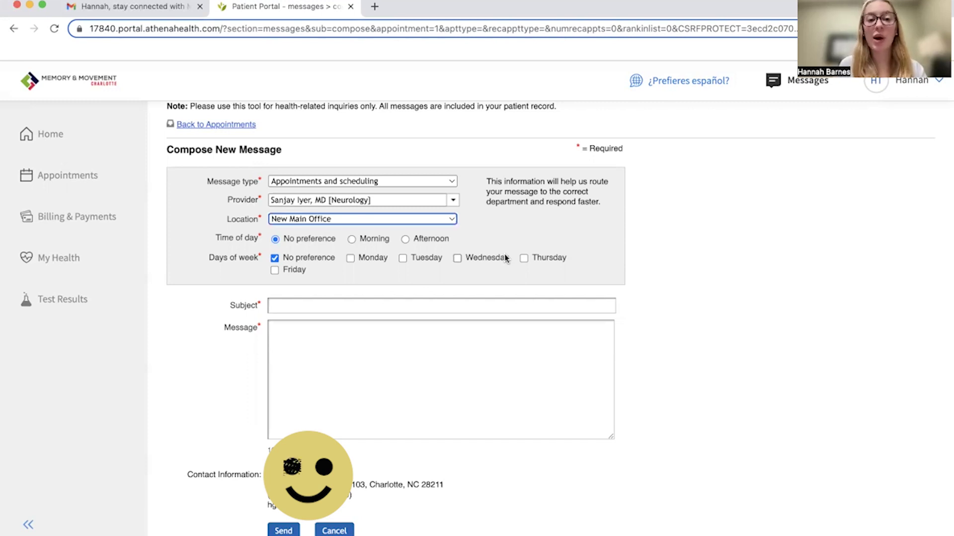
left_click(351, 239)
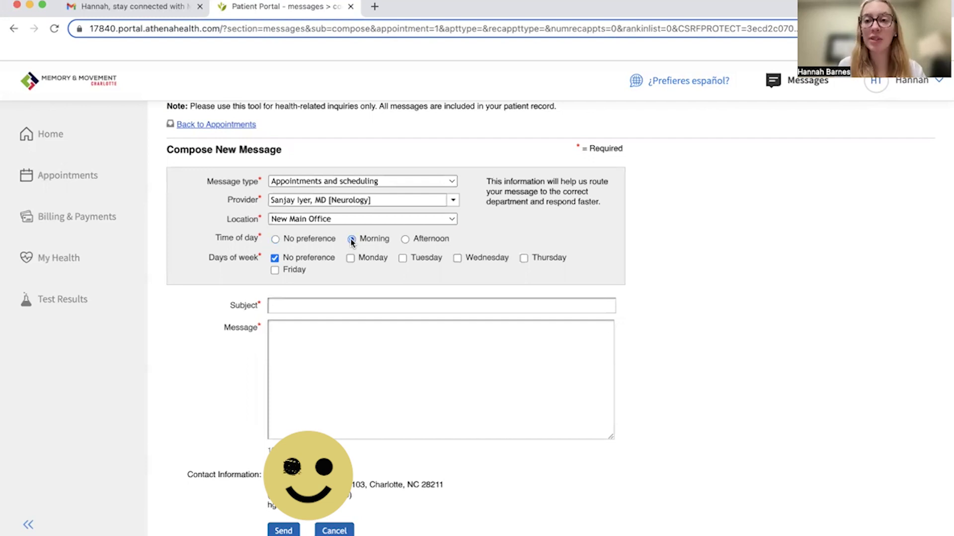
left_click(403, 258)
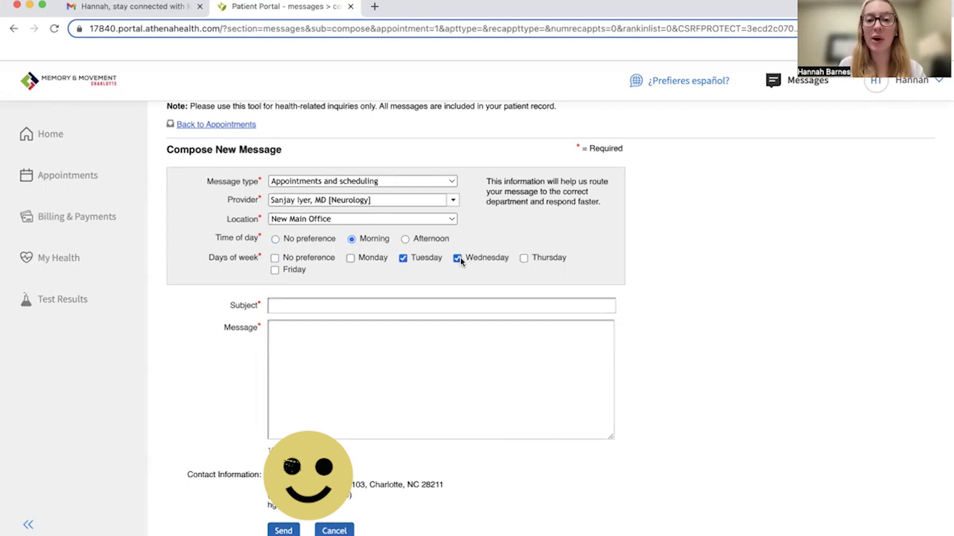
left_click(524, 258)
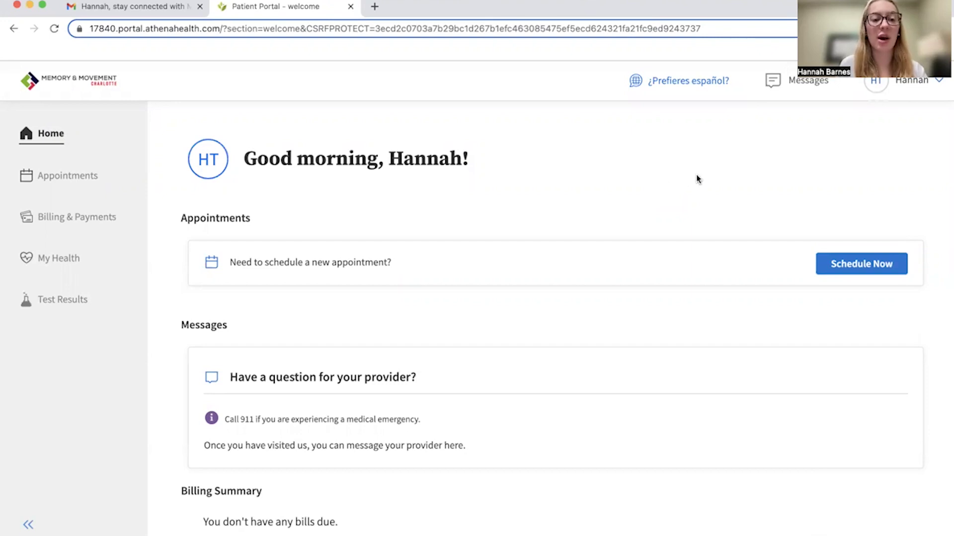
Step: Go to the Messages inbox, which shows no messages, and start a new message
left_click(786, 81)
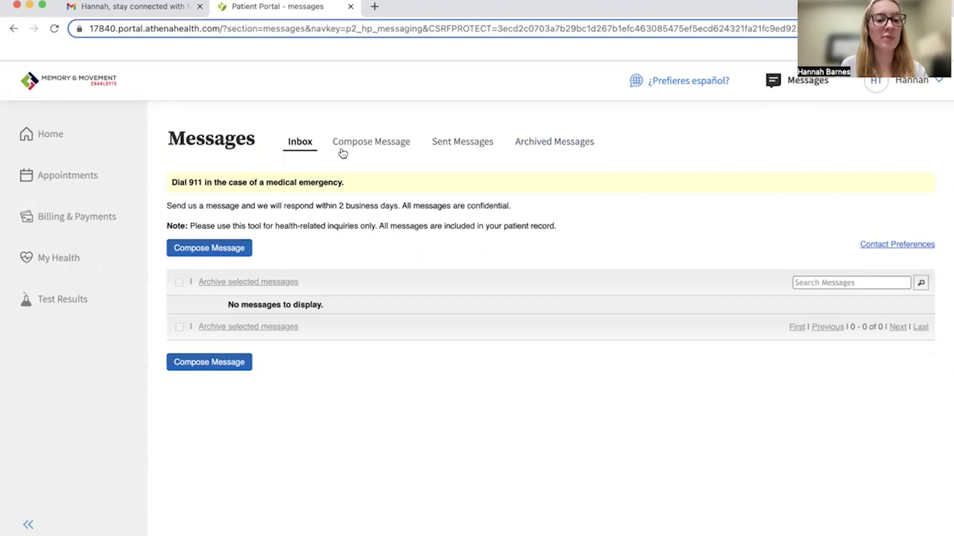
left_click(216, 249)
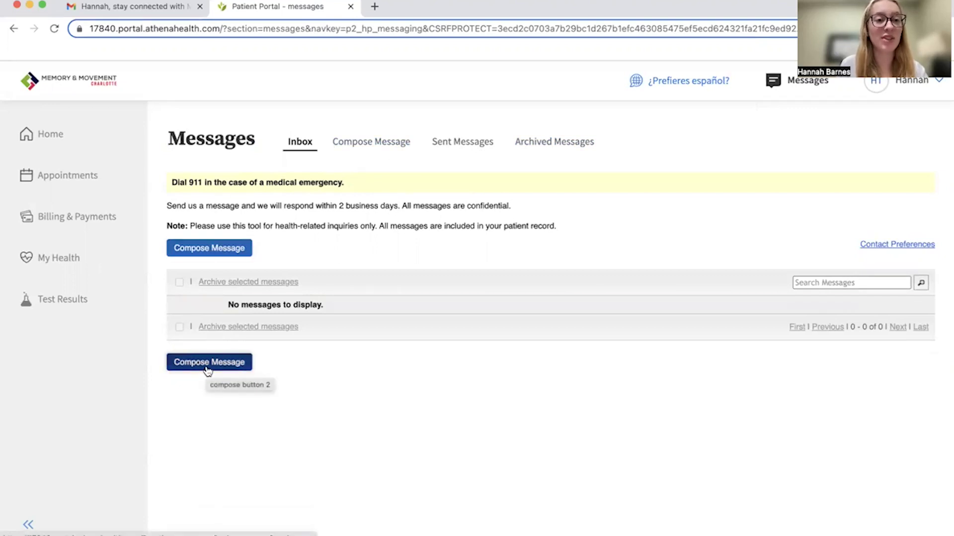
Step: Open the Compose New Message form and bring up the Message type choices
left_click(217, 249)
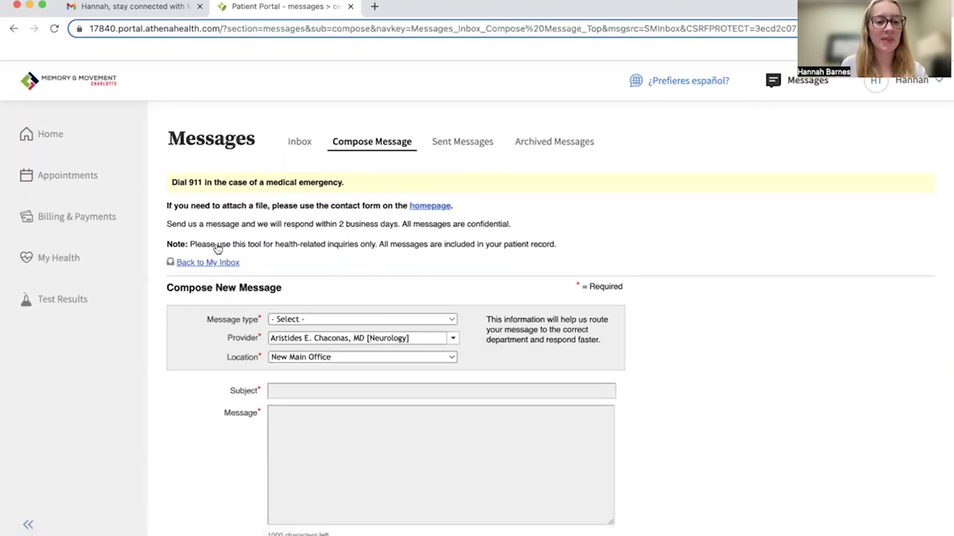
scroll(427, 248, "down", 1)
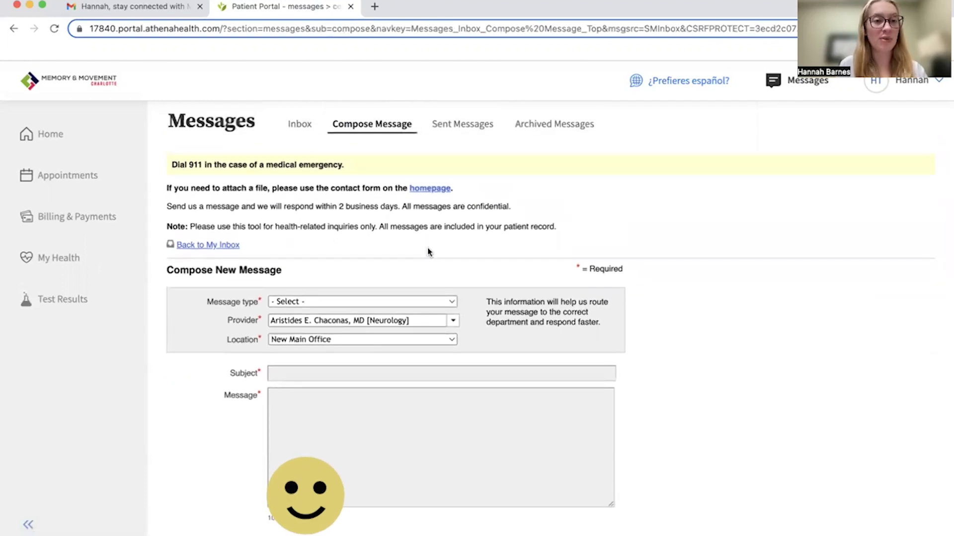
scroll(428, 250, "down", 5)
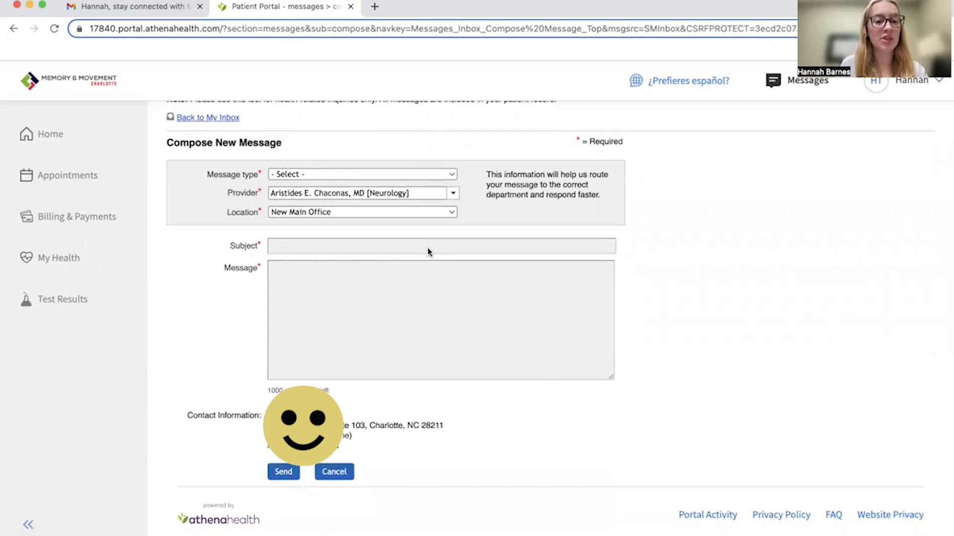
left_click(396, 174)
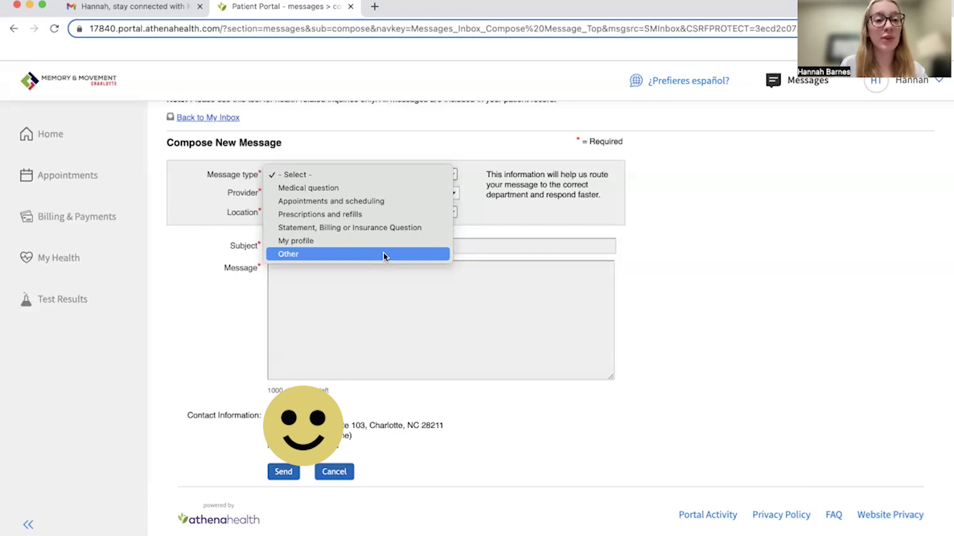
Step: Set the message type to Other and choose the neurology doctor as provider
left_click(385, 255)
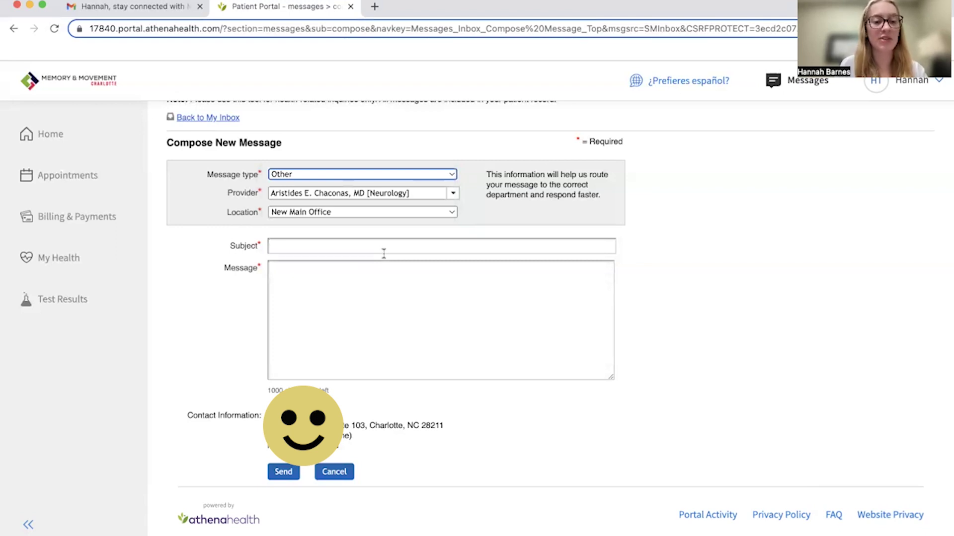
left_click(454, 194)
left_click(453, 195)
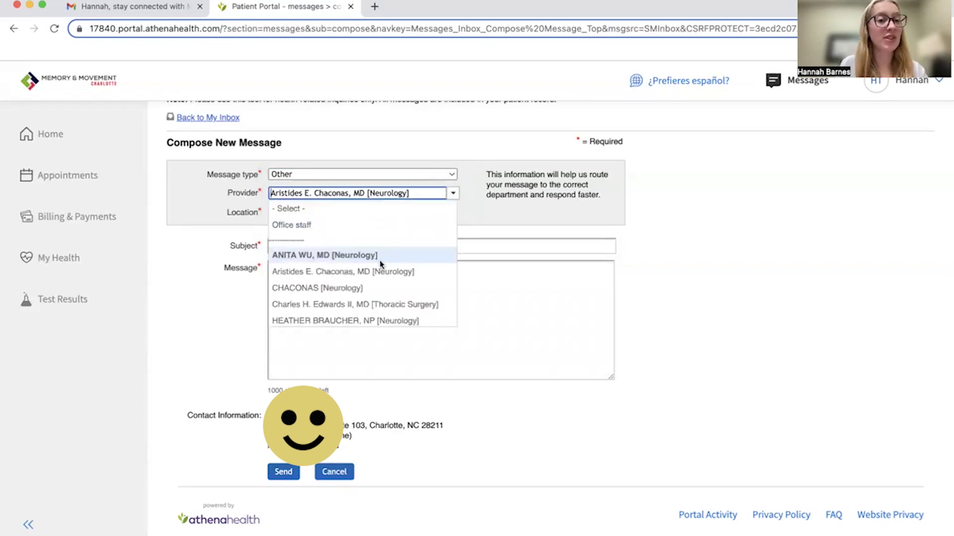
scroll(370, 273, "down", 3)
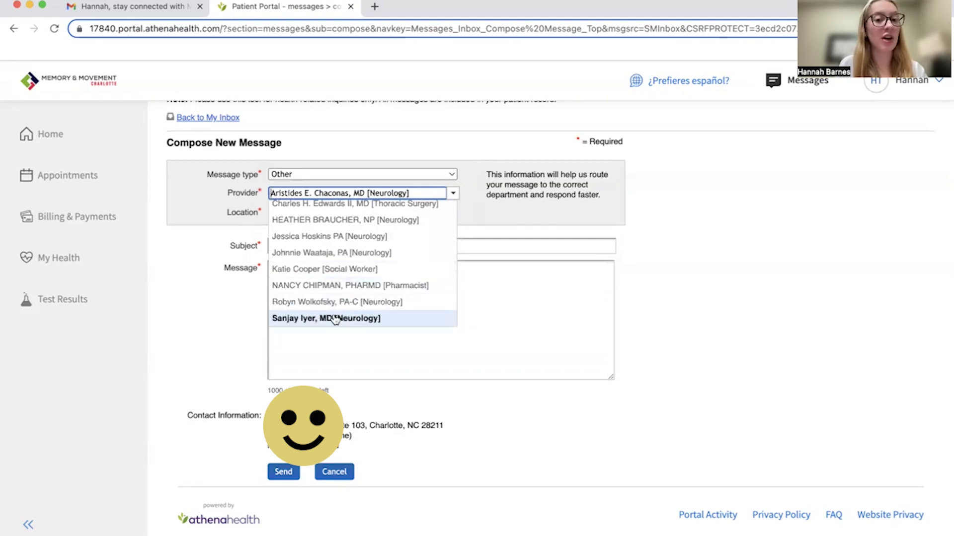
left_click(336, 319)
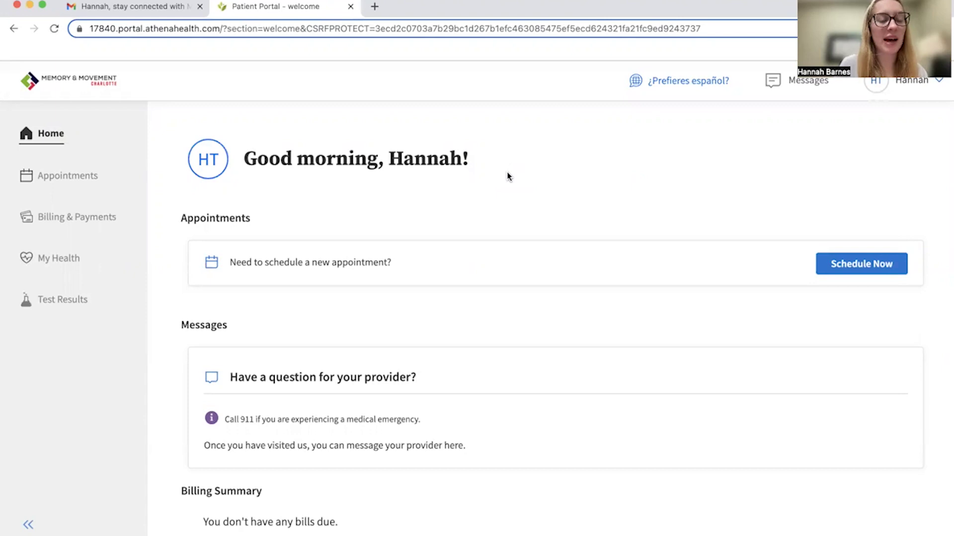
Step: Go to Billing & Payments to see Bill Pay with no bills and $0 due
left_click(91, 216)
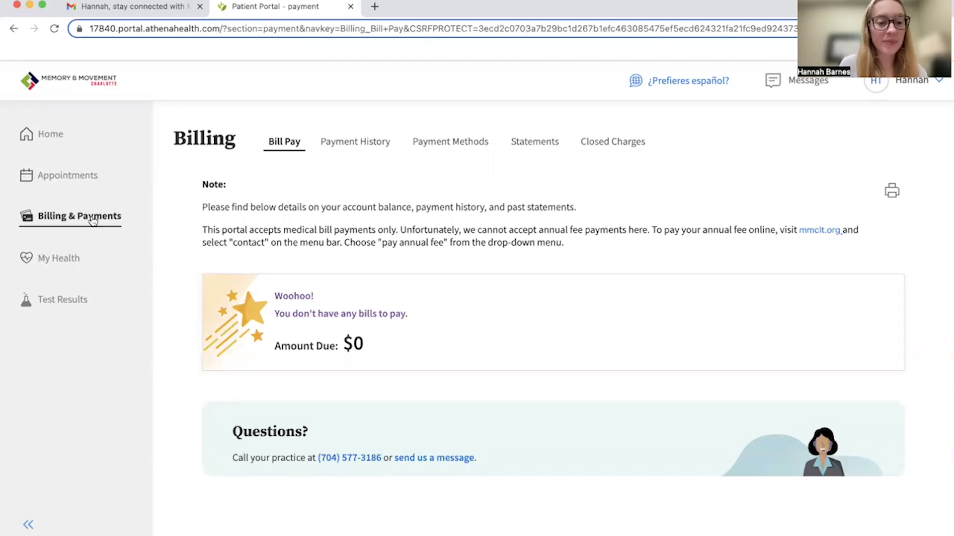
Step: Look through Payment History, Payment Methods, Statements and Closed Charges, then return to Bill Pay
left_click(358, 144)
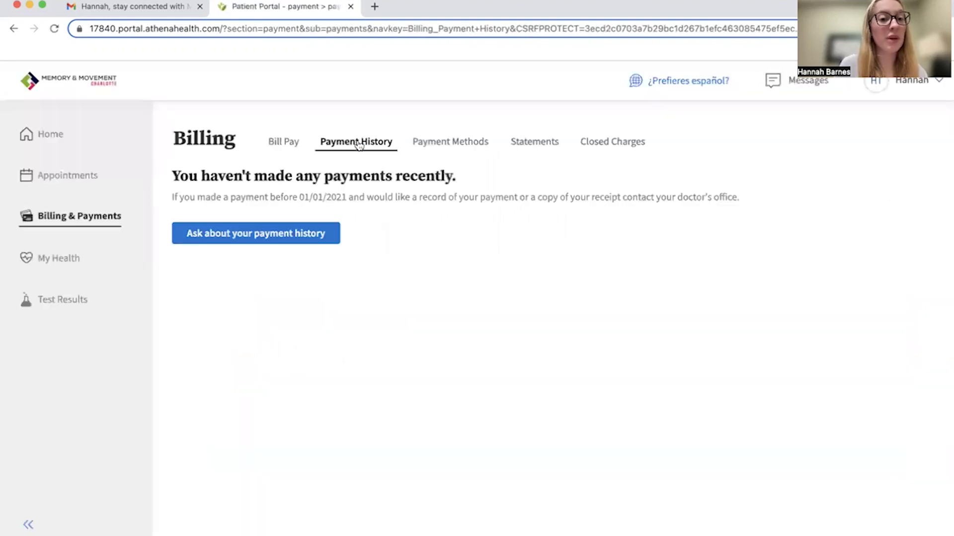
left_click(456, 143)
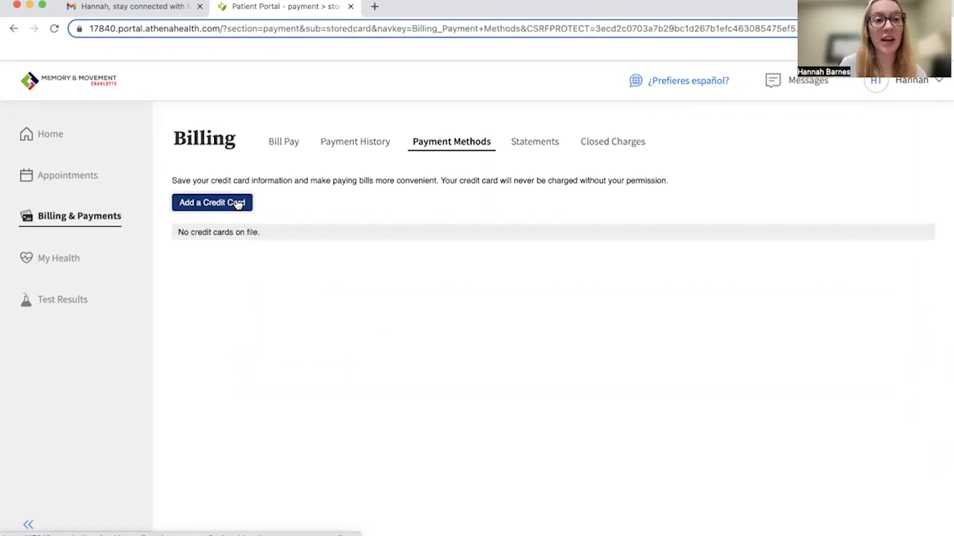
left_click(534, 143)
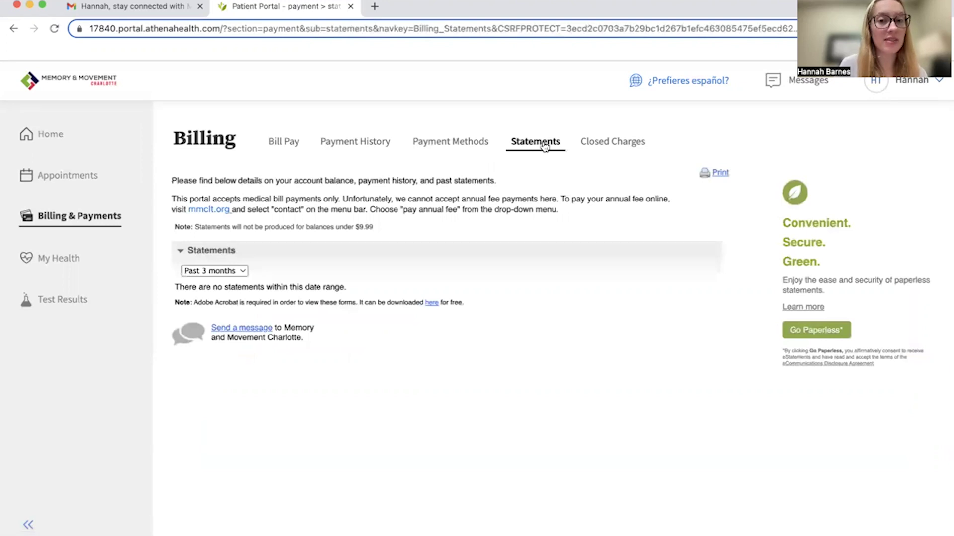
left_click(630, 143)
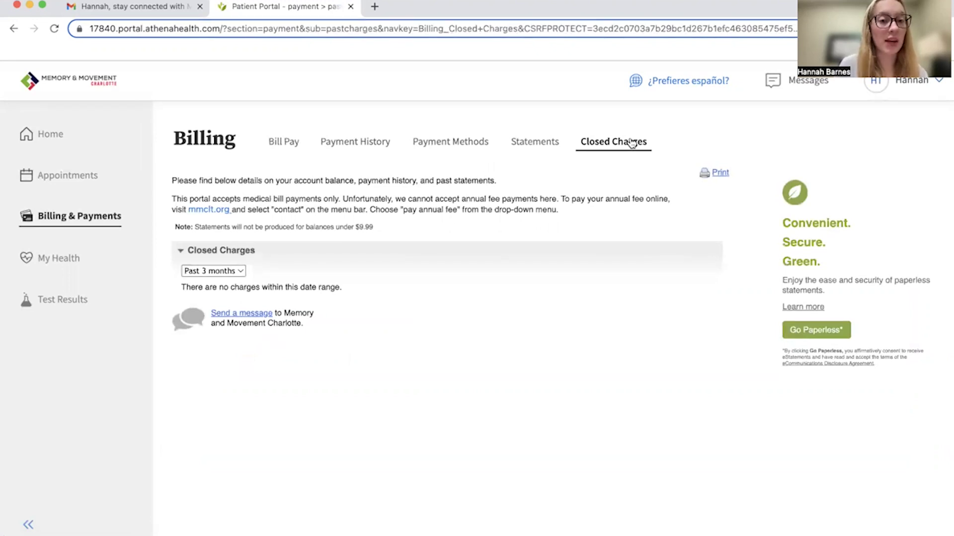
left_click(282, 143)
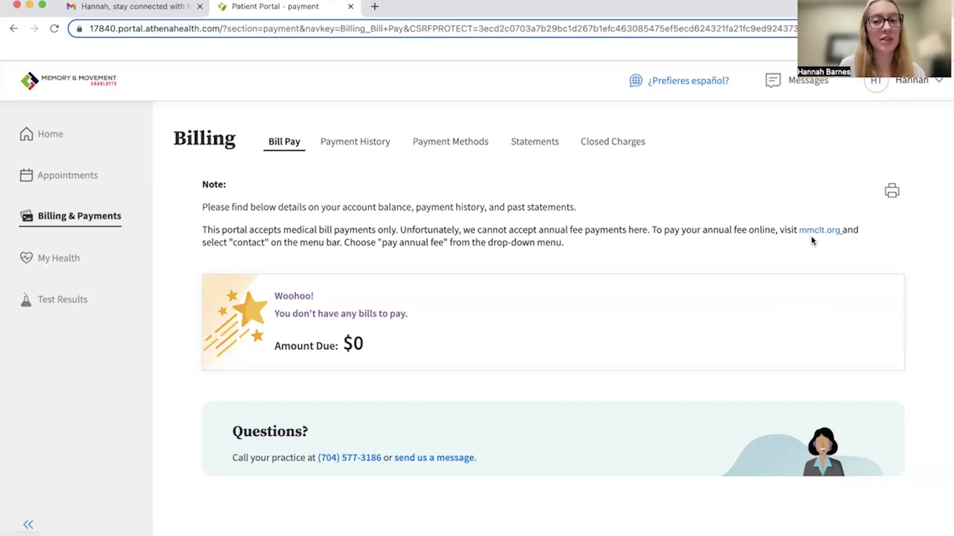
Step: Go to the mmclt.org practice website and show the Contact drop-down with Pay Annual Fee
left_click(817, 231)
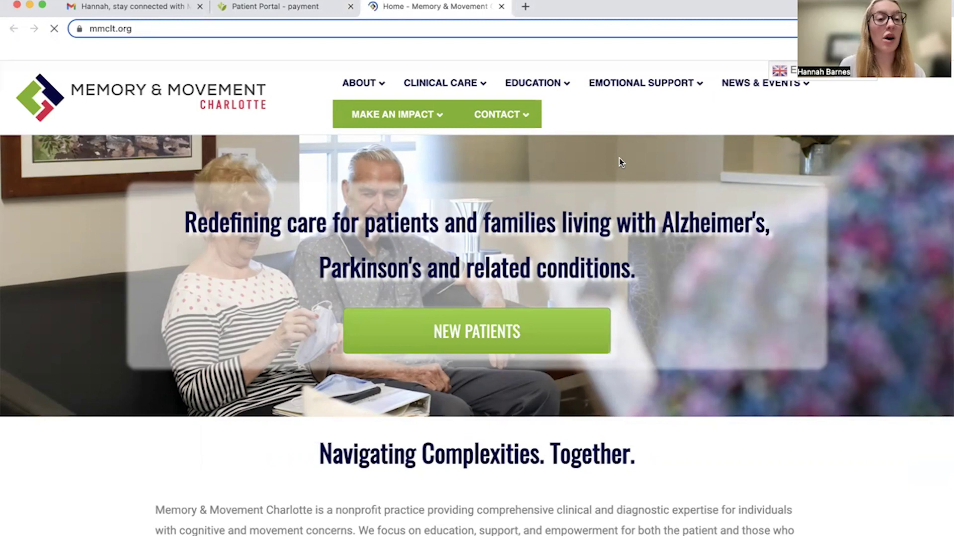
mouse_move(515, 117)
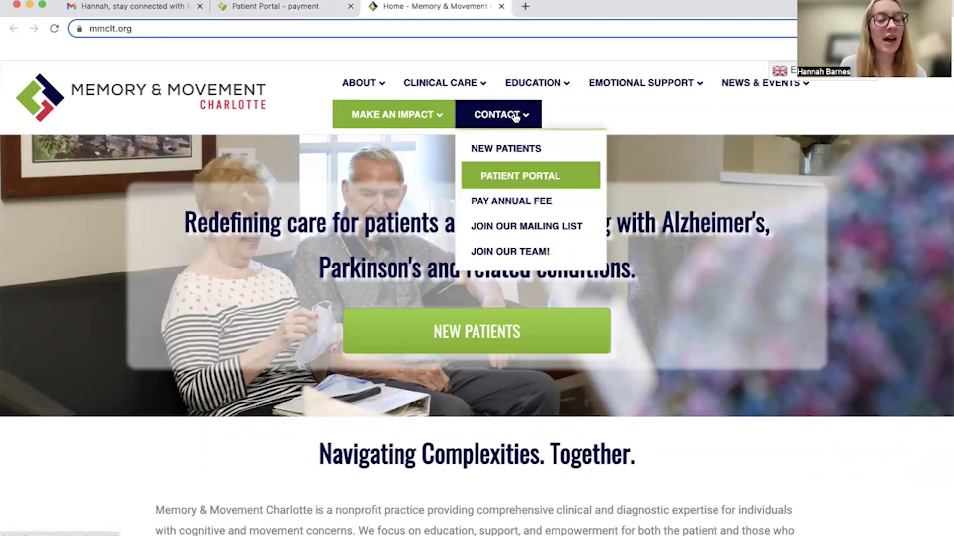
Step: Open the Pay Annual Fee form on BalanceCollect and scroll down to Submit Payment
left_click(514, 208)
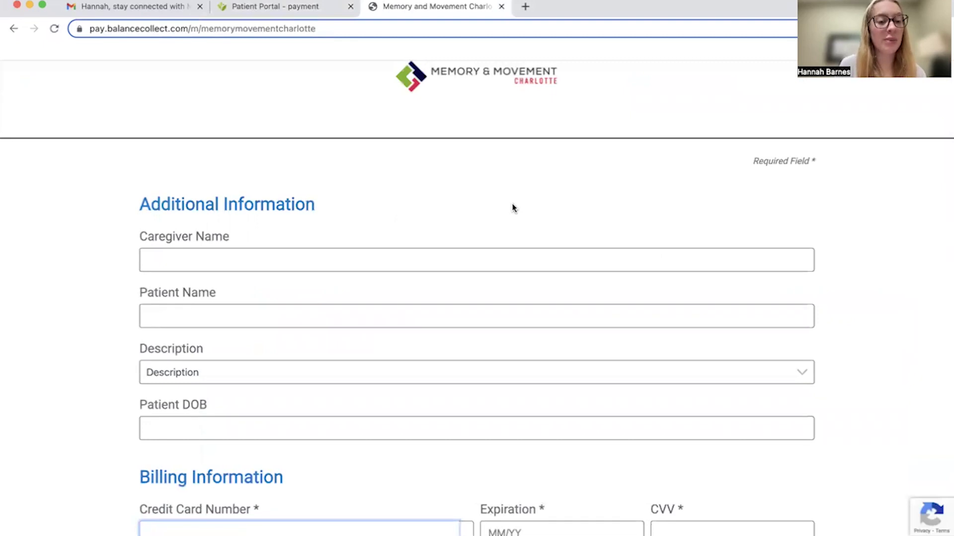
scroll(516, 249, "down", 3)
scroll(516, 249, "down", 4)
scroll(516, 253, "down", 3)
scroll(516, 254, "down", 3)
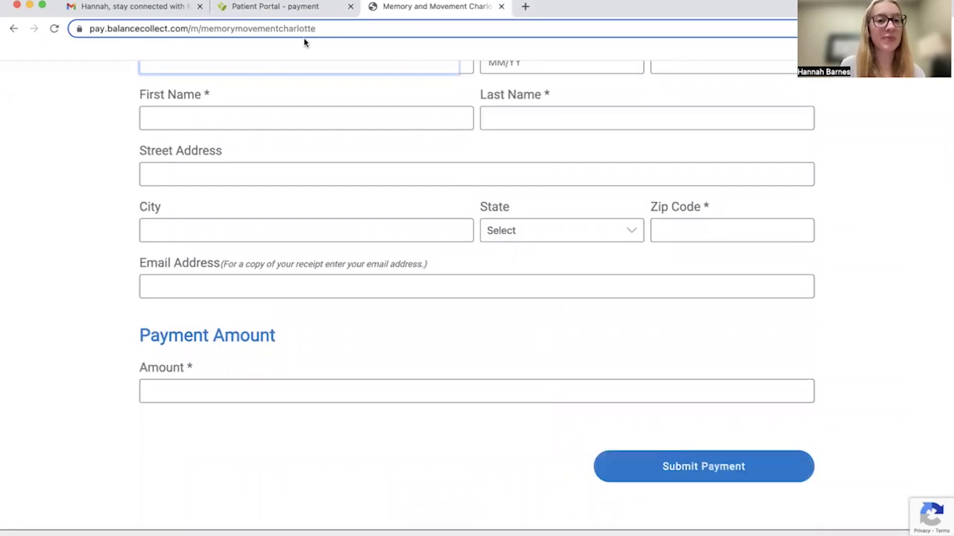
Step: Switch back to the 'Patient Portal - payment' tab showing Bill Pay with $0 due
left_click(277, 7)
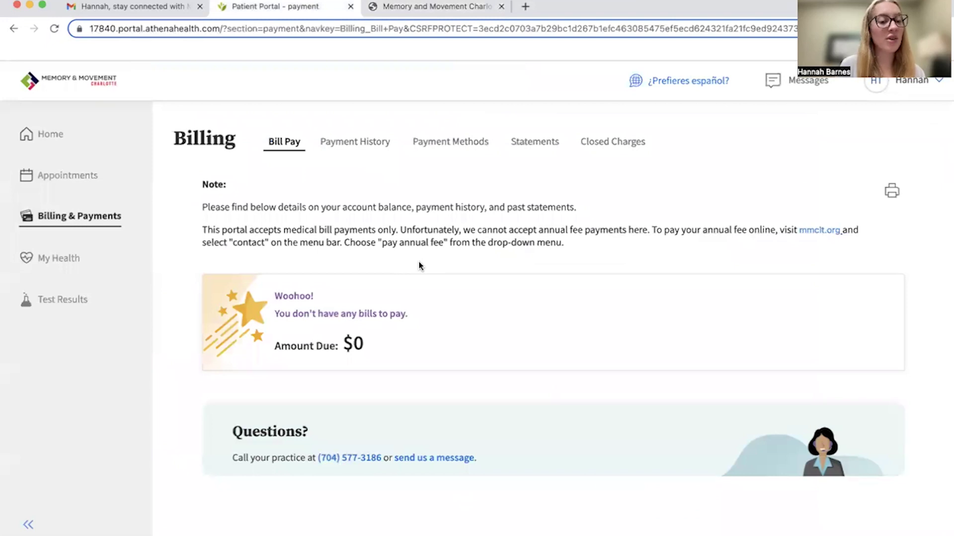